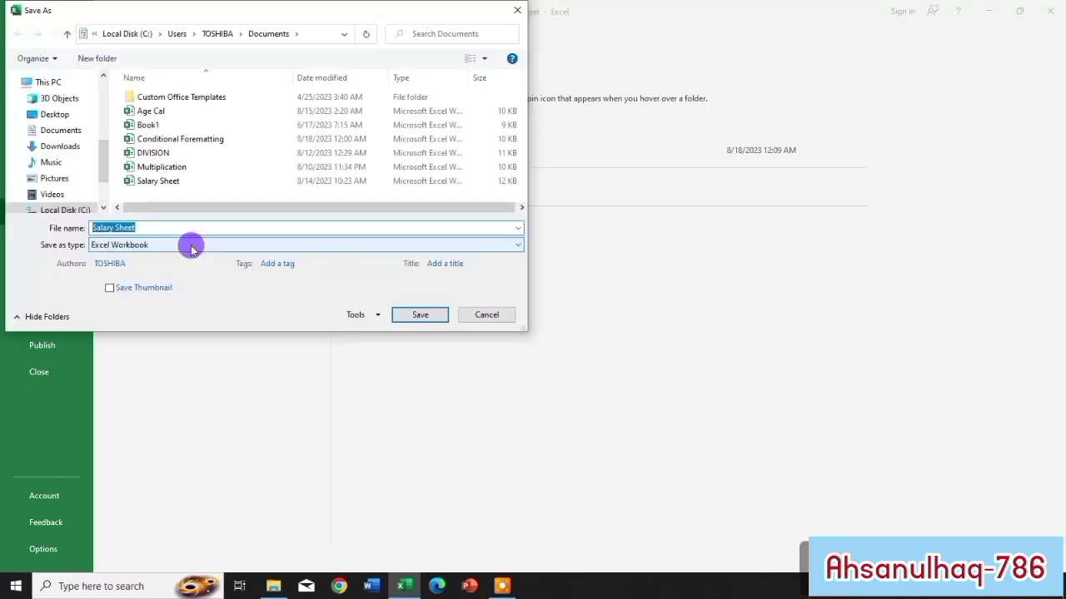
Set the save format of the Salary Sheet workbook to PDF
click(190, 245)
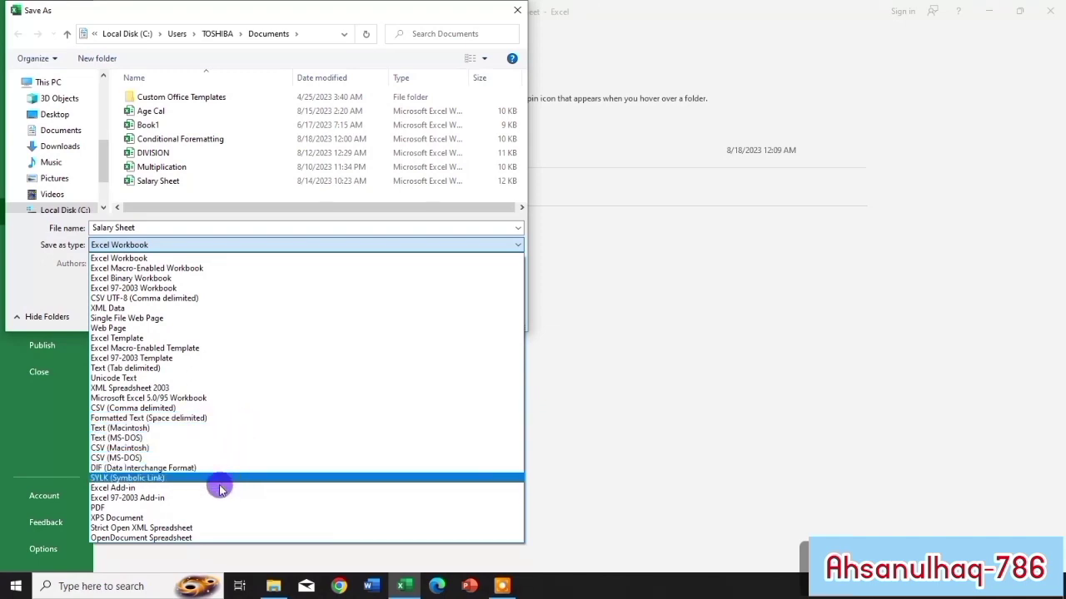
click(104, 510)
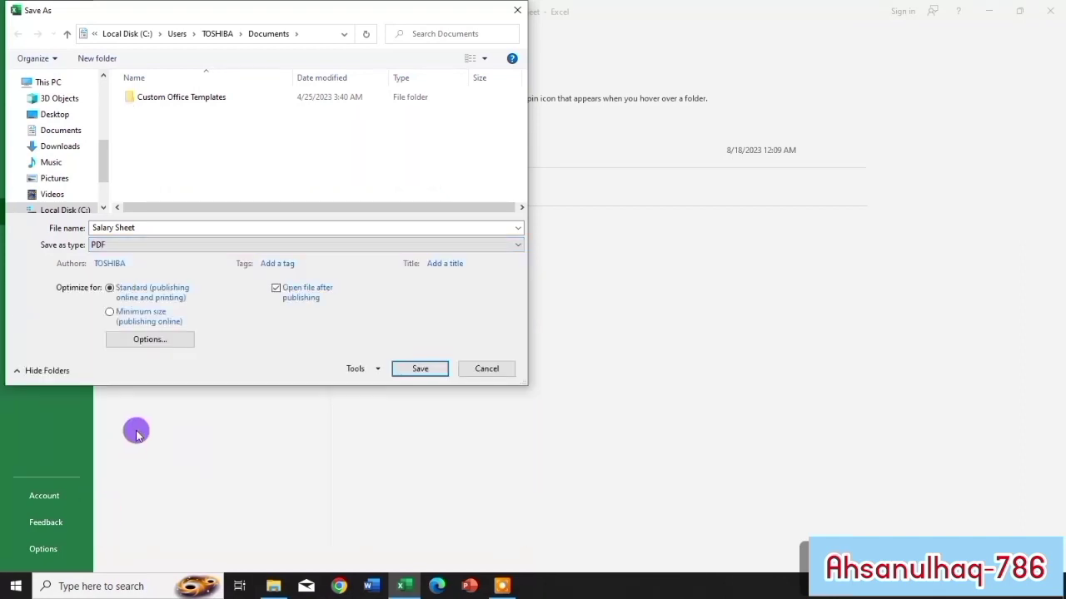
click(144, 341)
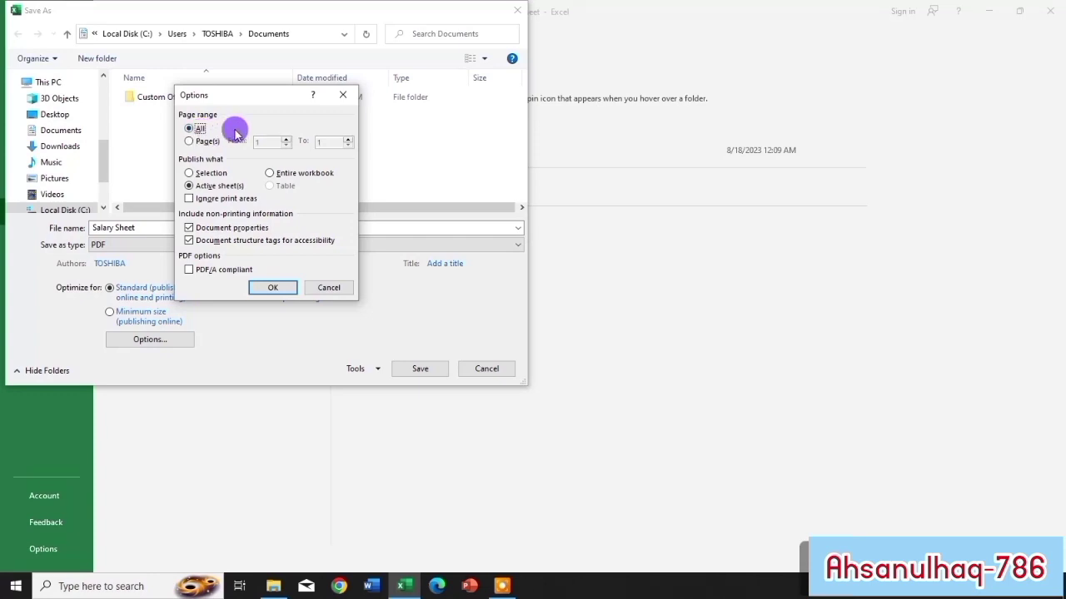
click(189, 141)
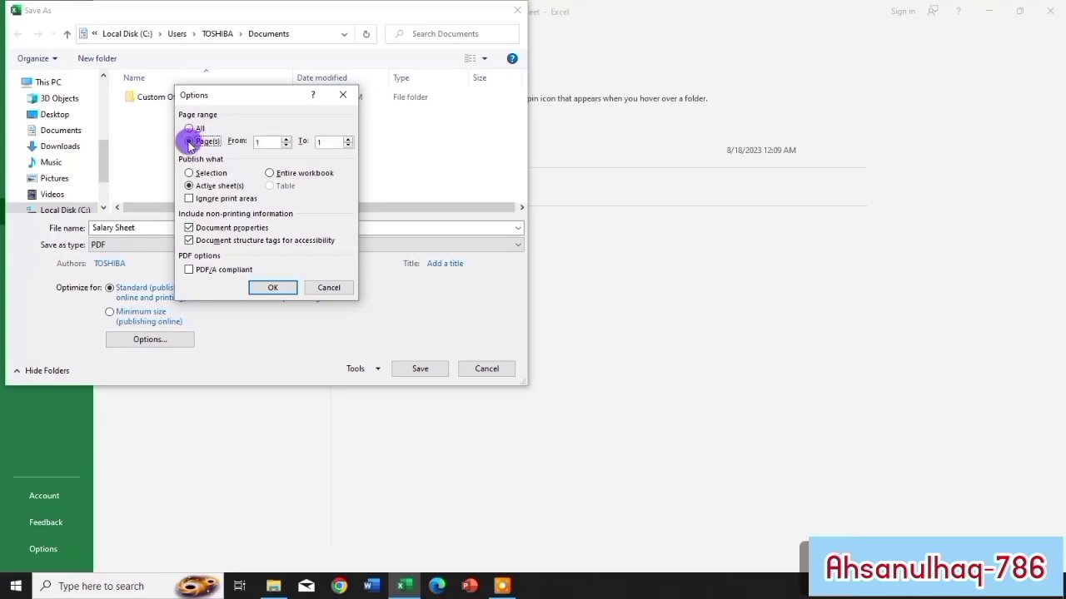
click(203, 143)
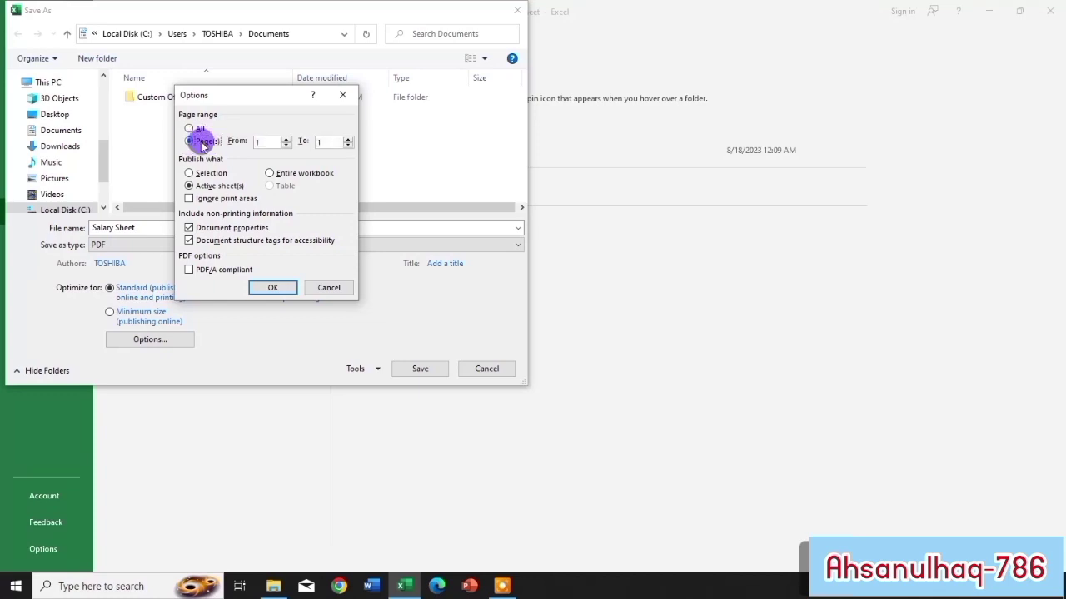
click(259, 142)
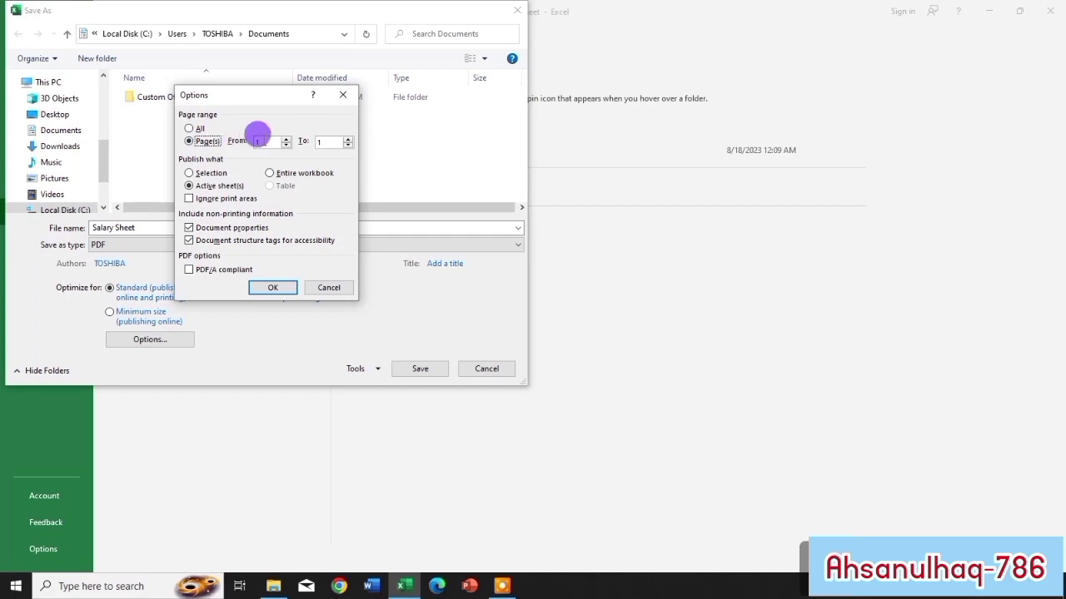
click(320, 141)
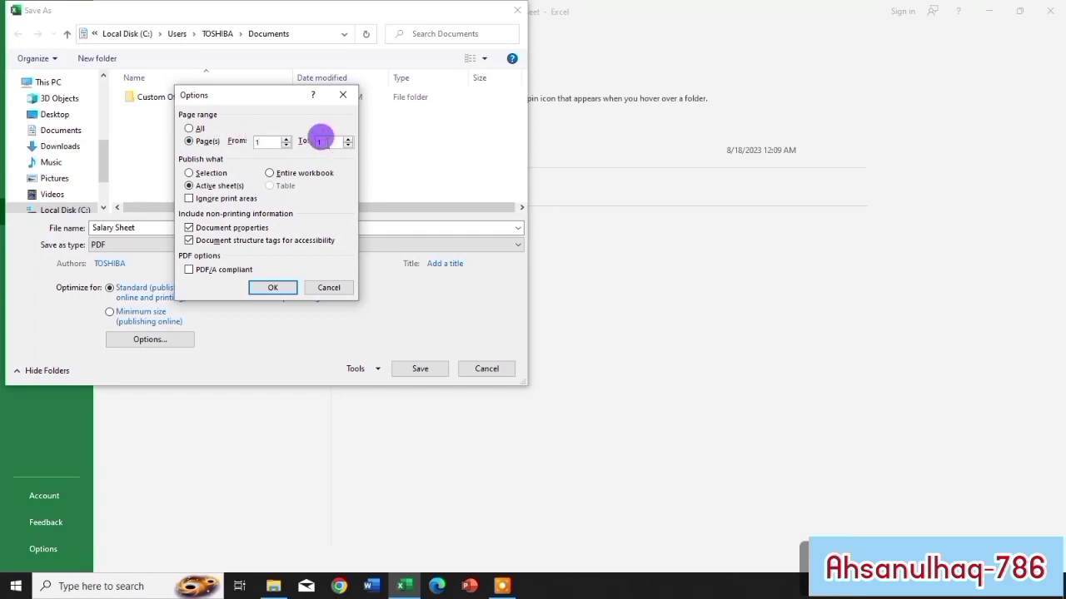
click(262, 138)
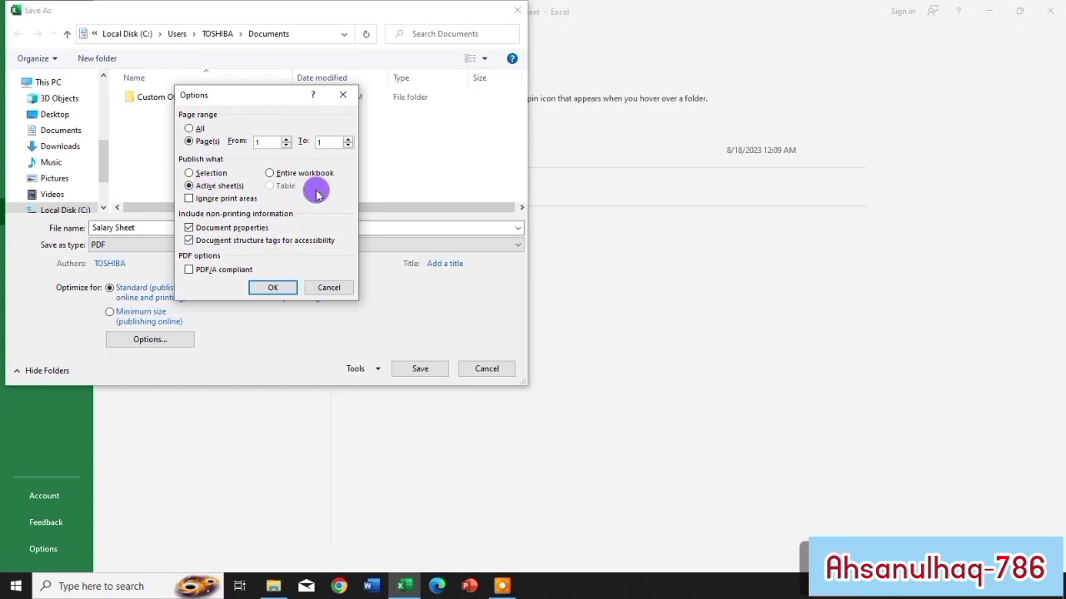
click(324, 288)
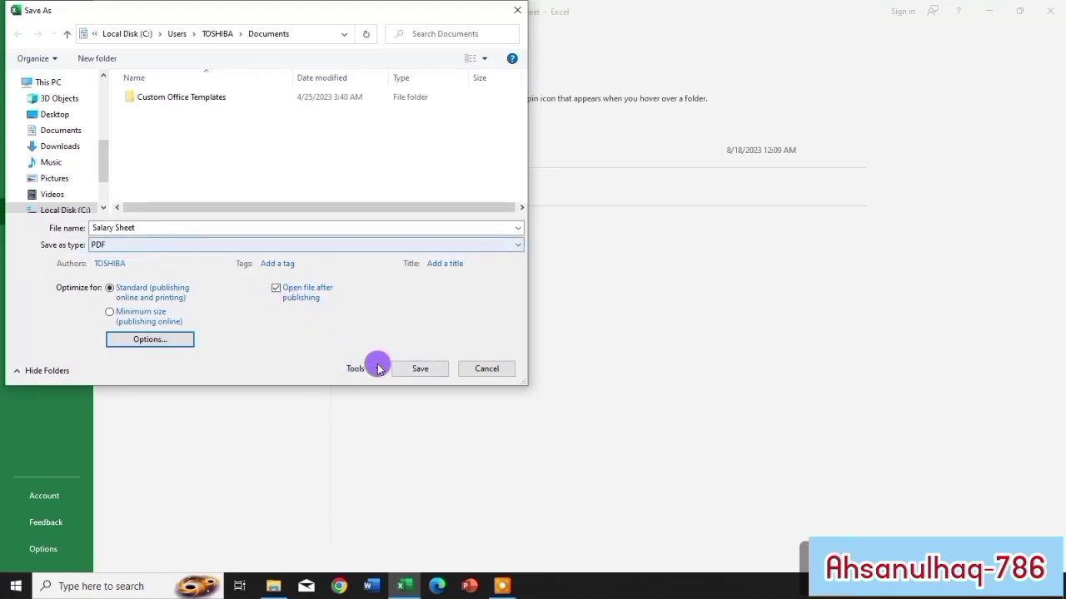
Save the Salary Sheet PDF in Documents, check its pages in the viewer and close it
click(416, 369)
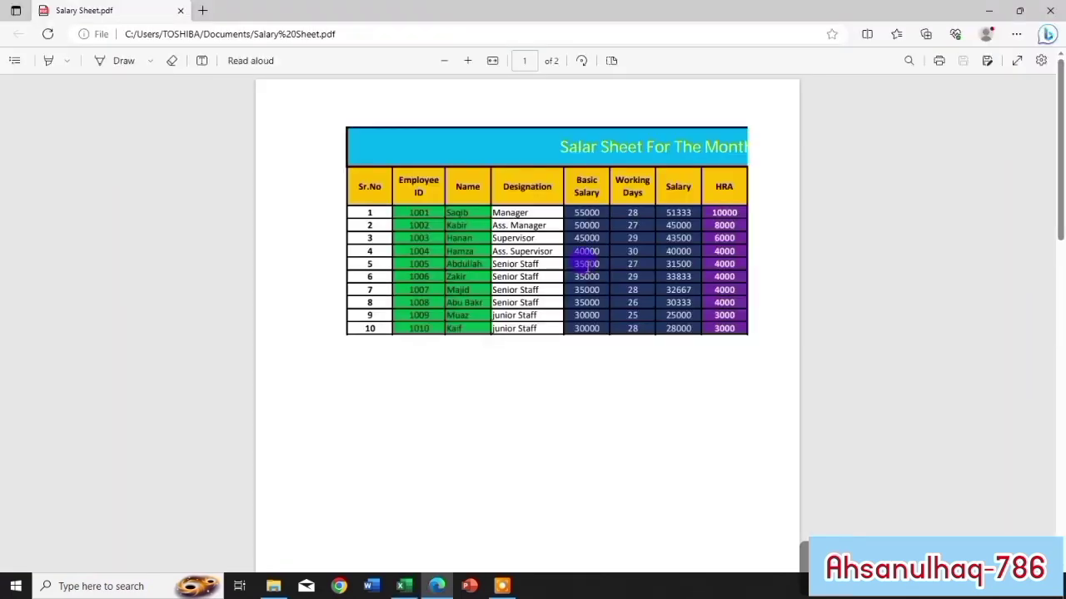
click(553, 144)
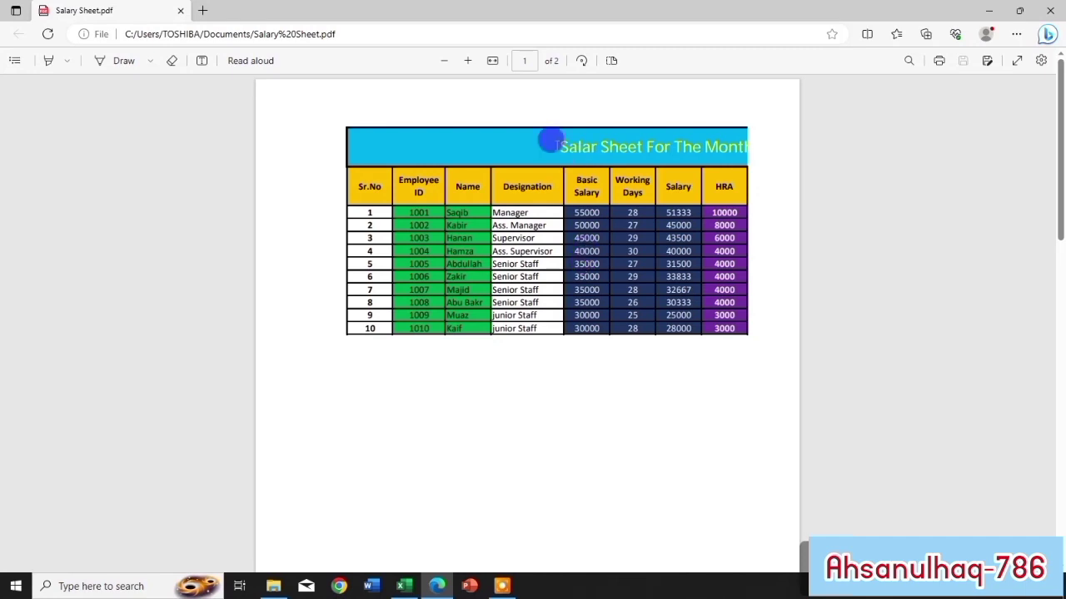
scroll(531, 392, down, 7)
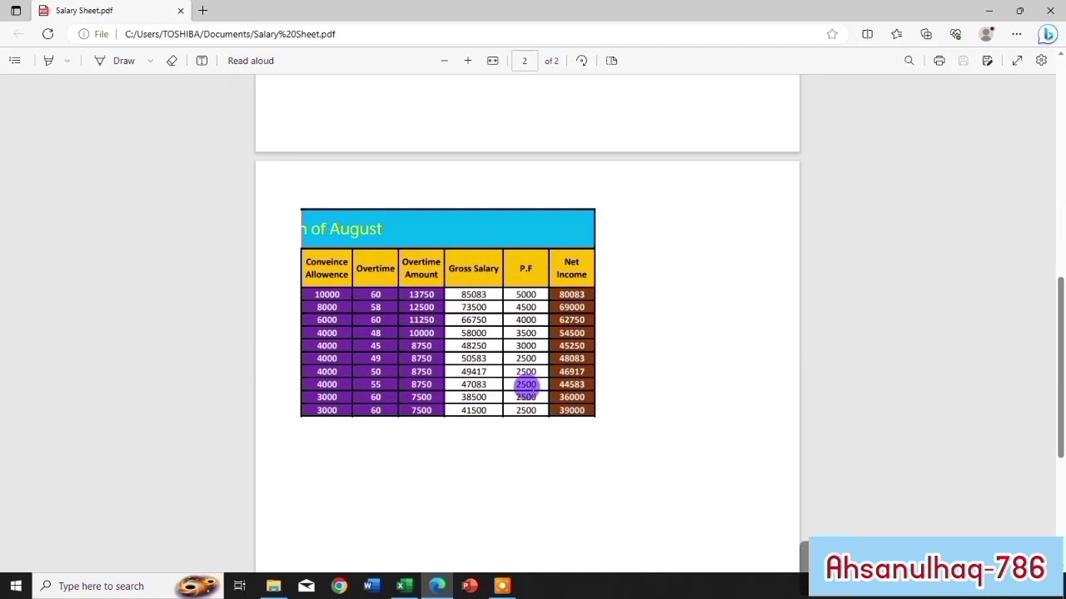
scroll(526, 385, up, 7)
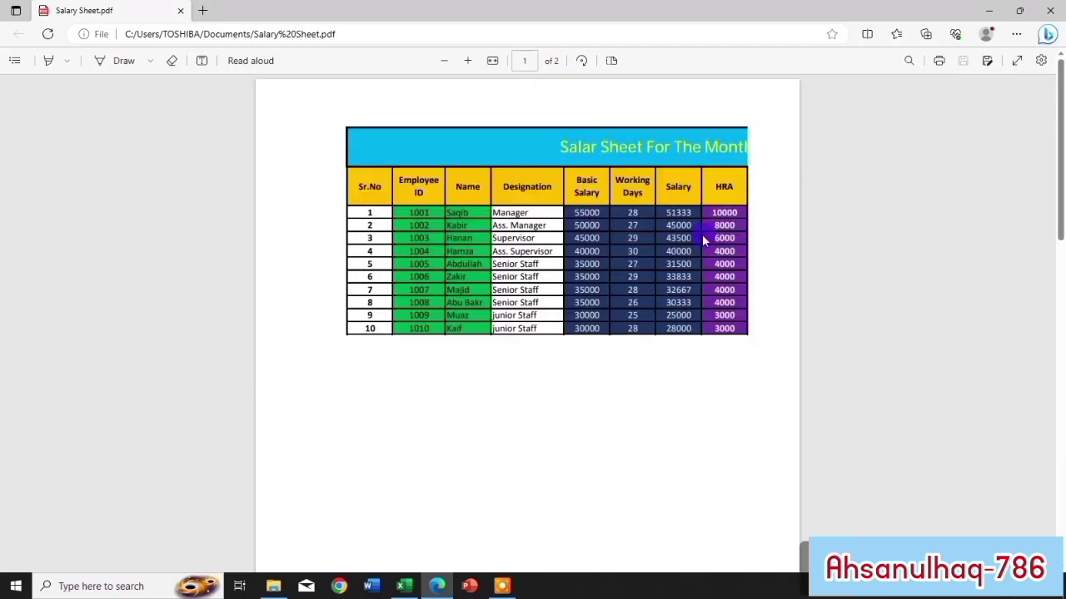
click(1056, 10)
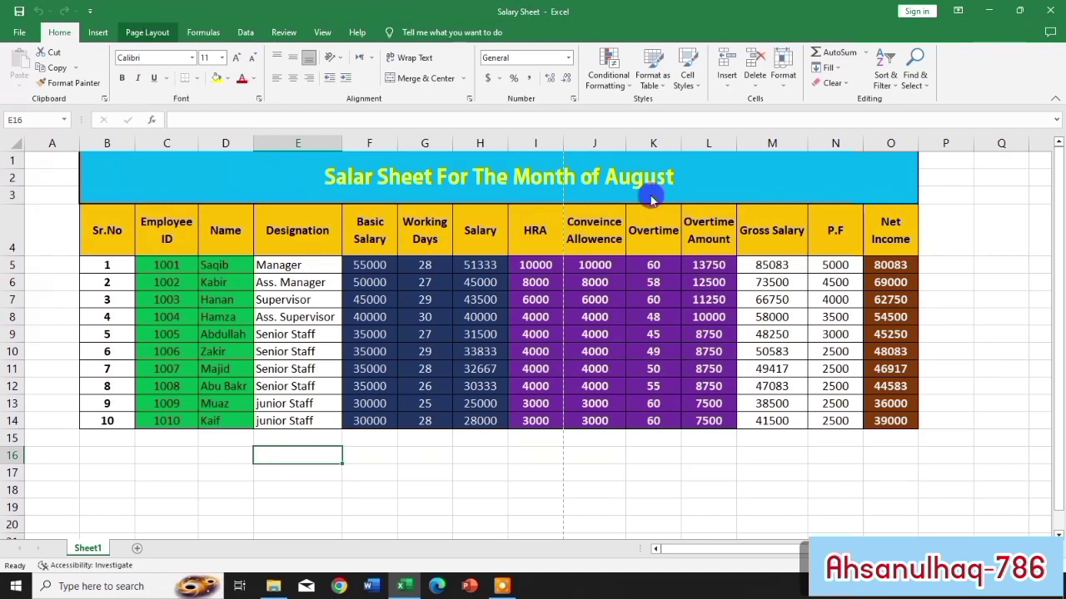
Set the worksheet's print scale to 60%
click(751, 265)
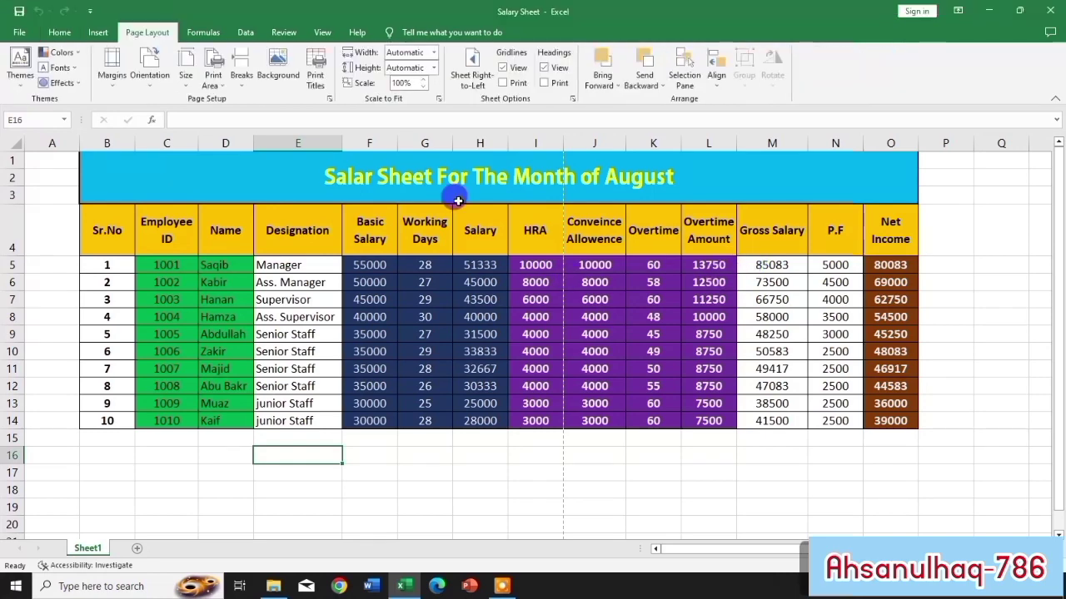
click(402, 83)
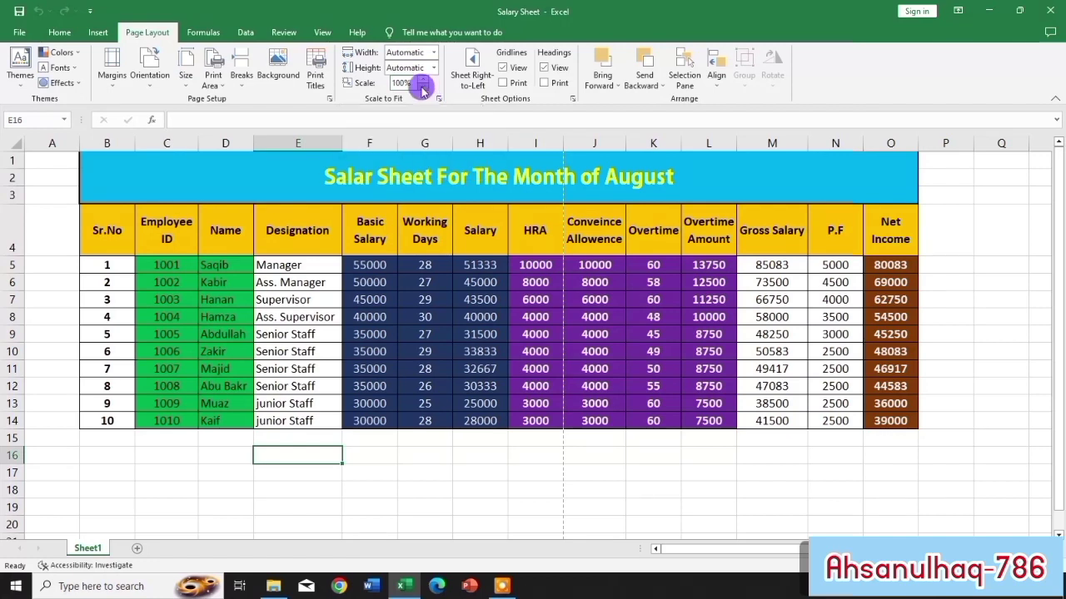
click(421, 84)
text(70%)
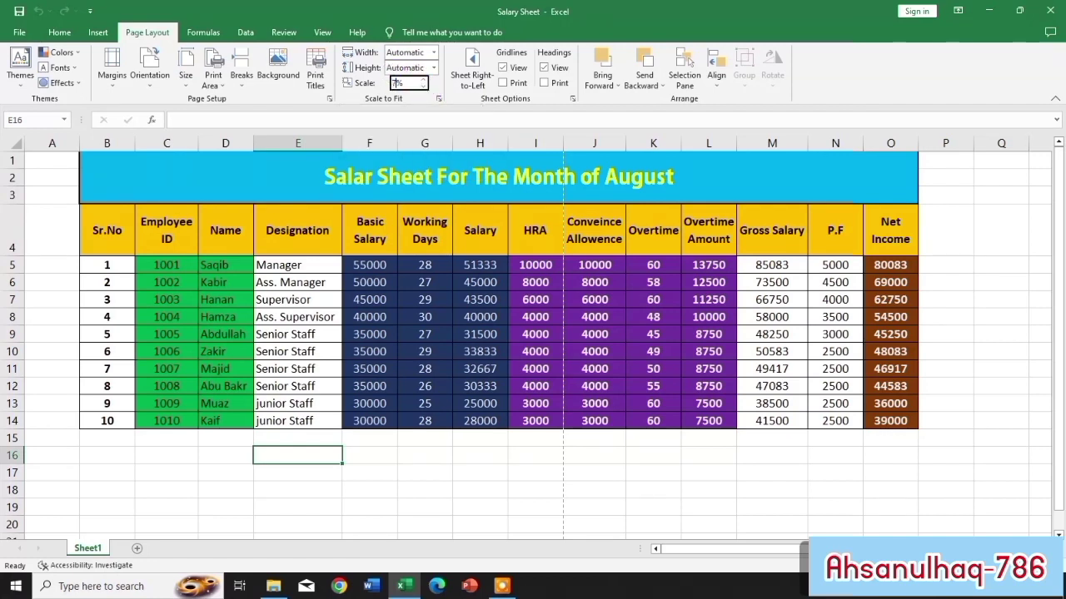
click(399, 80)
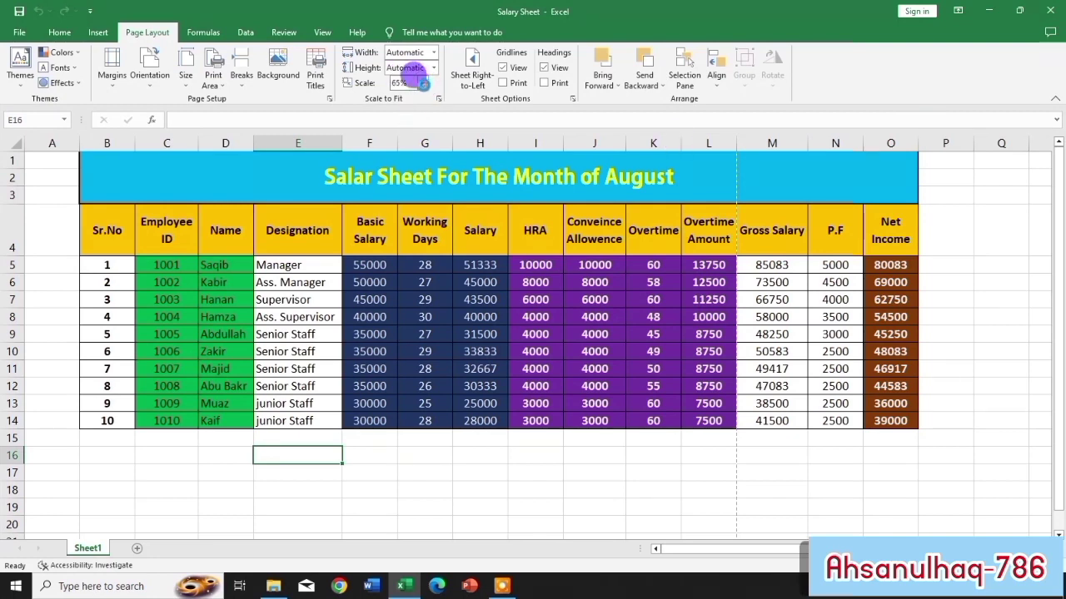
click(427, 87)
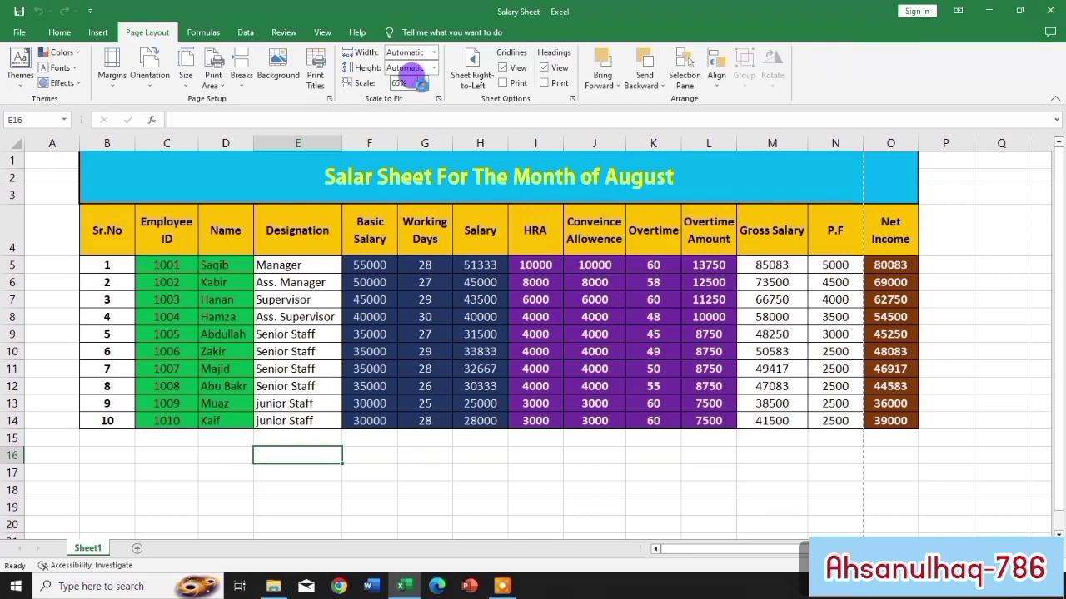
click(423, 87)
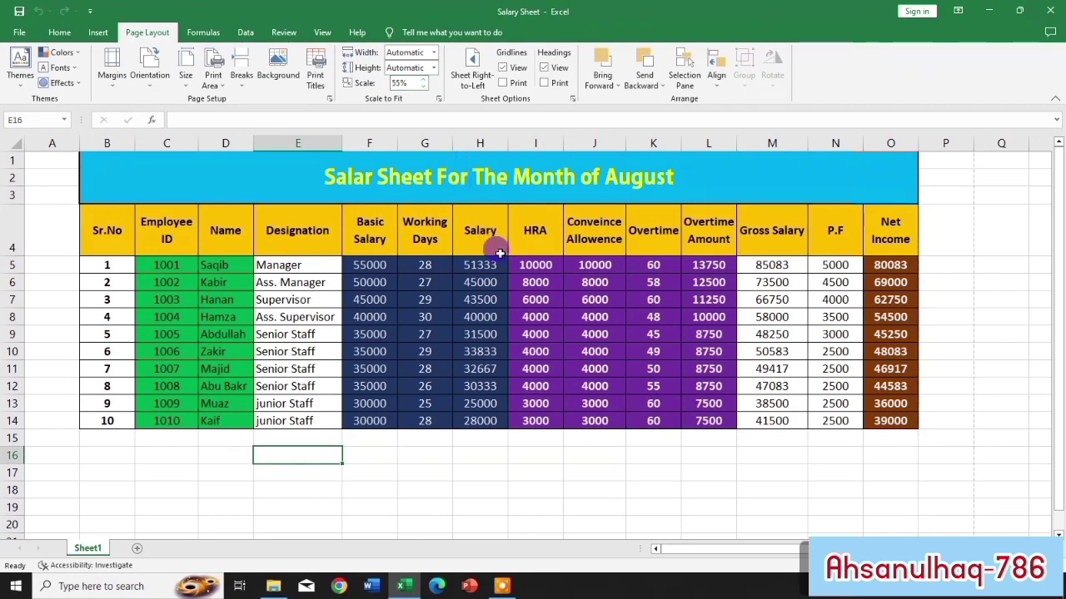
click(423, 78)
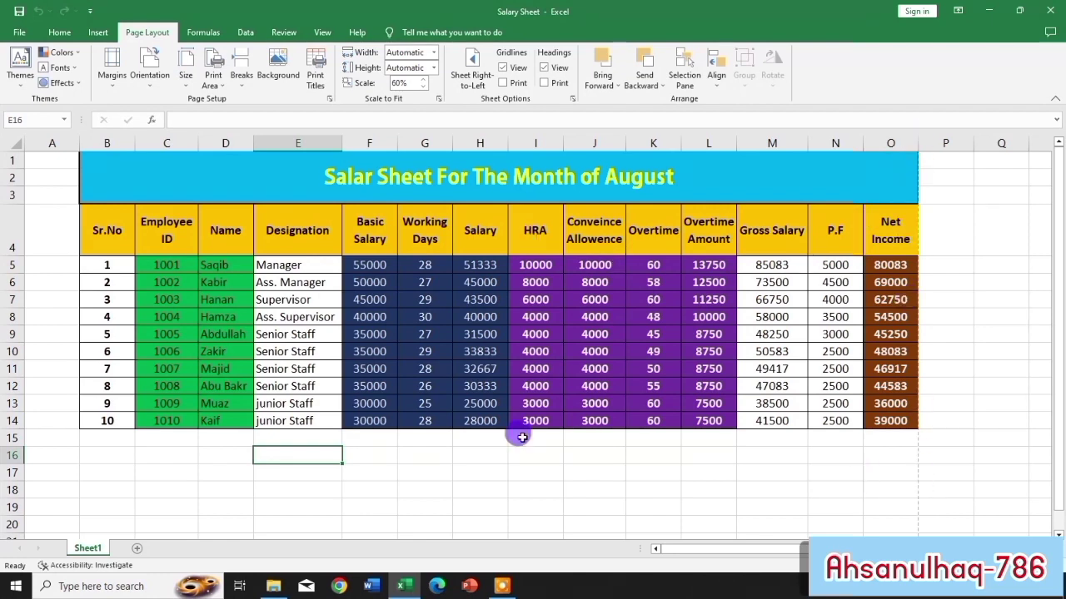
Save the workbook as a PDF named Salary Sheet in Documents, replacing the existing file
click(21, 35)
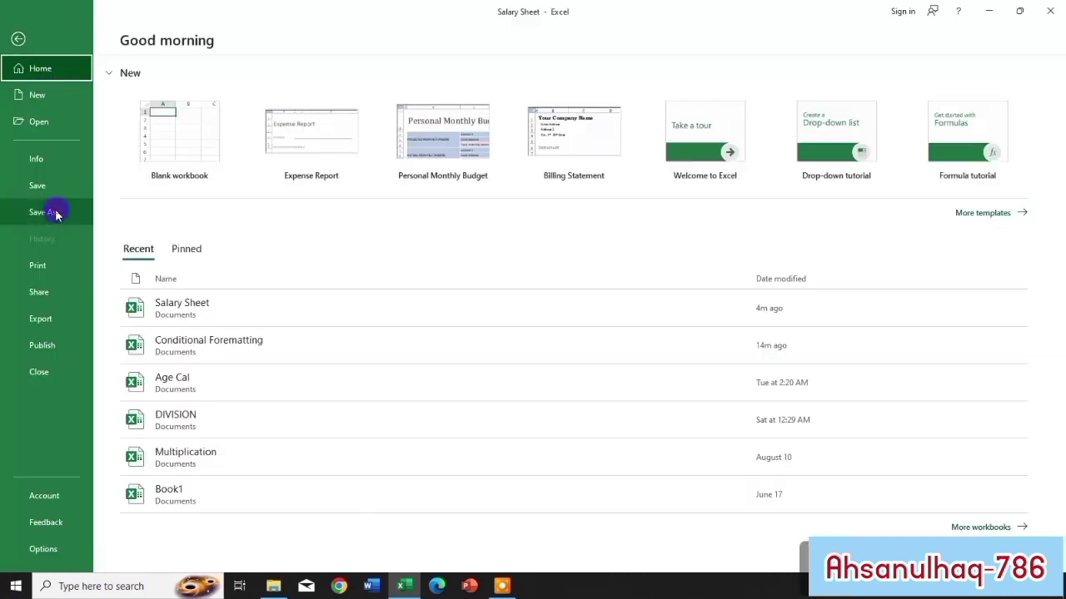
click(56, 214)
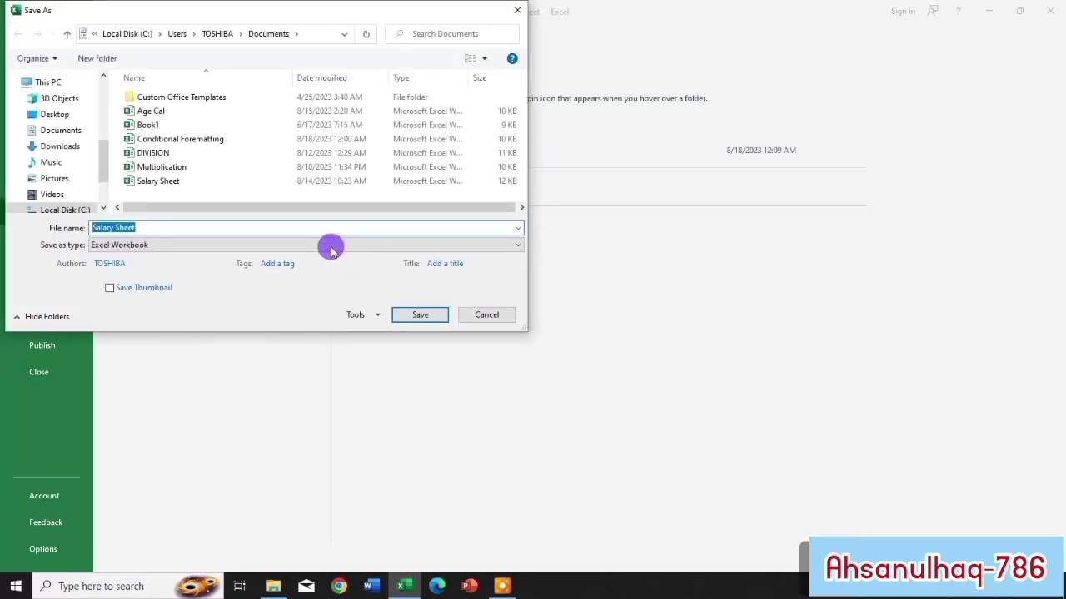
click(329, 247)
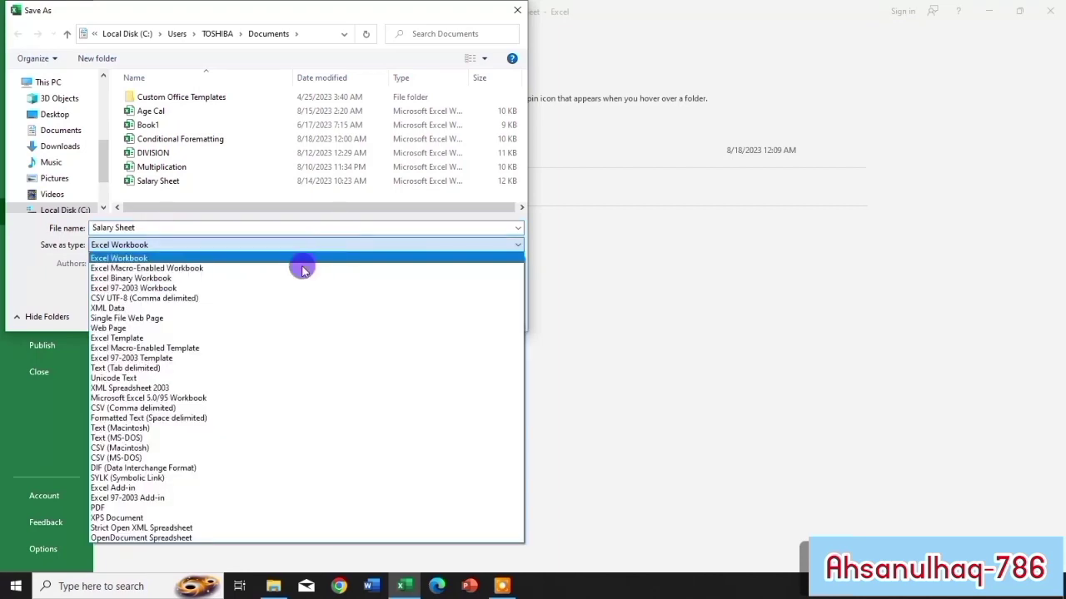
click(98, 508)
click(419, 366)
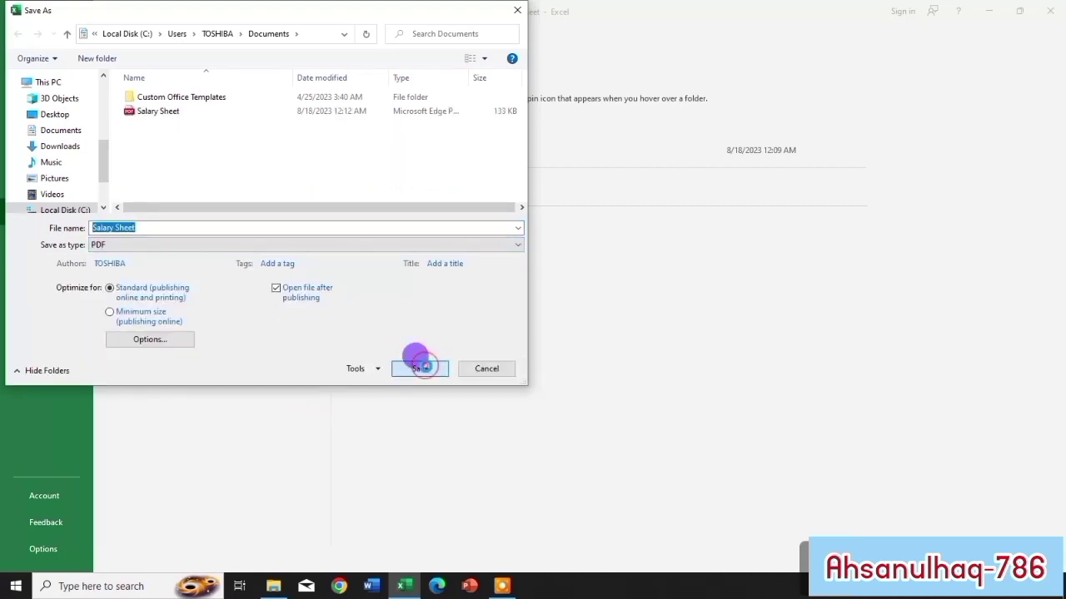
click(564, 293)
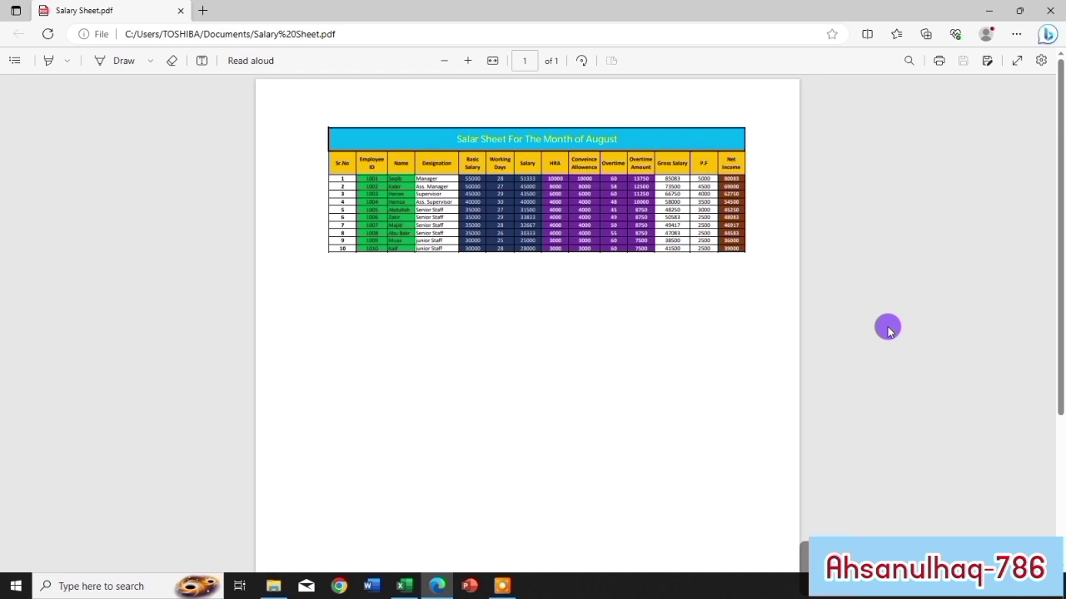
Examine the salary table enlarged in the saved PDF and close the viewer
key(ctrl+plus)
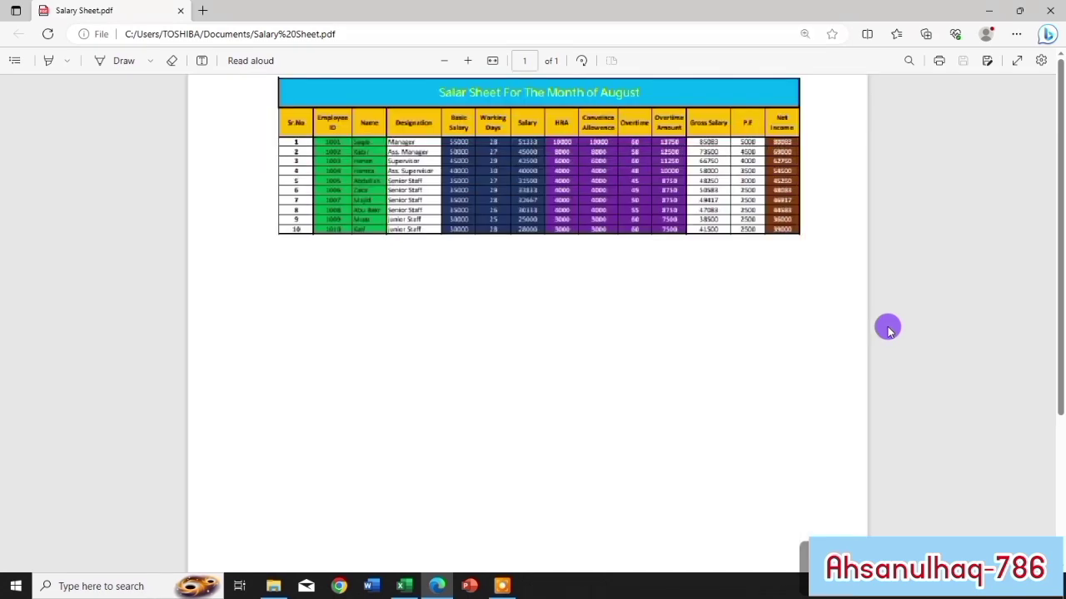
key(ctrl+plus)
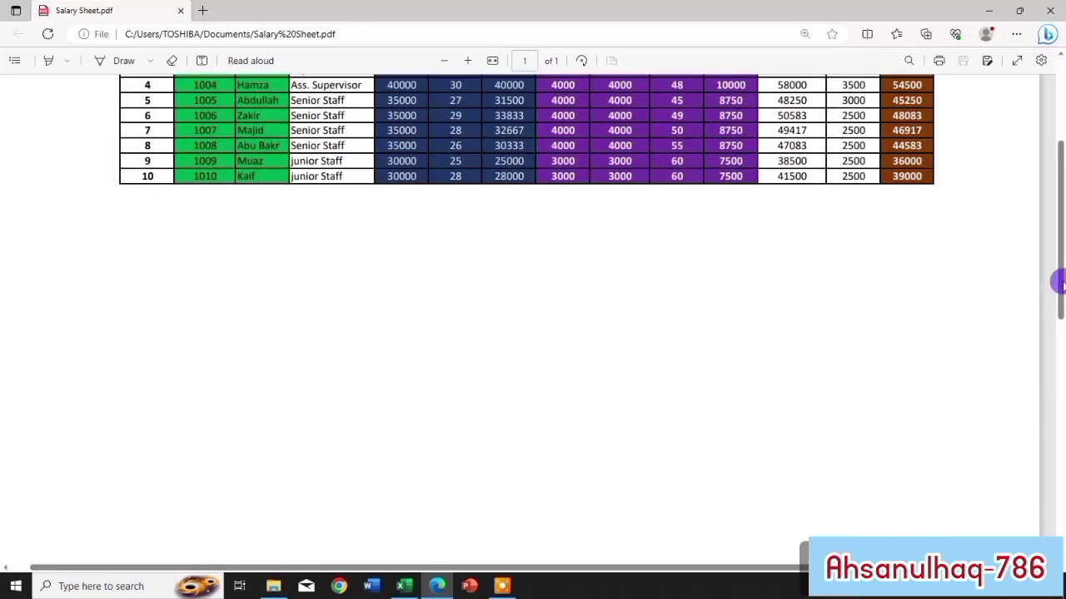
drag(1057, 266, 1050, 209)
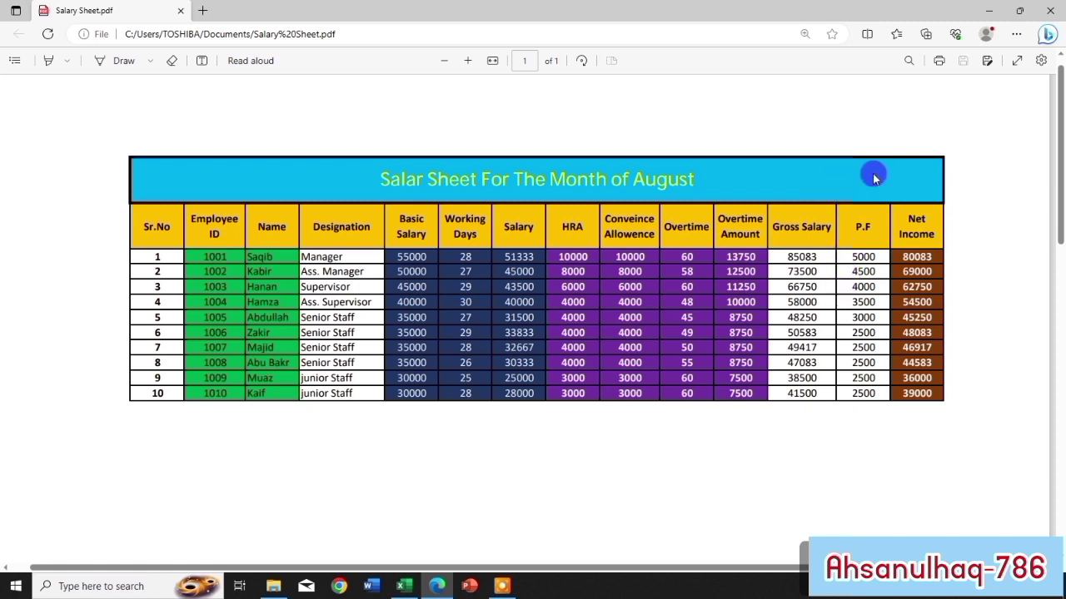
click(1049, 11)
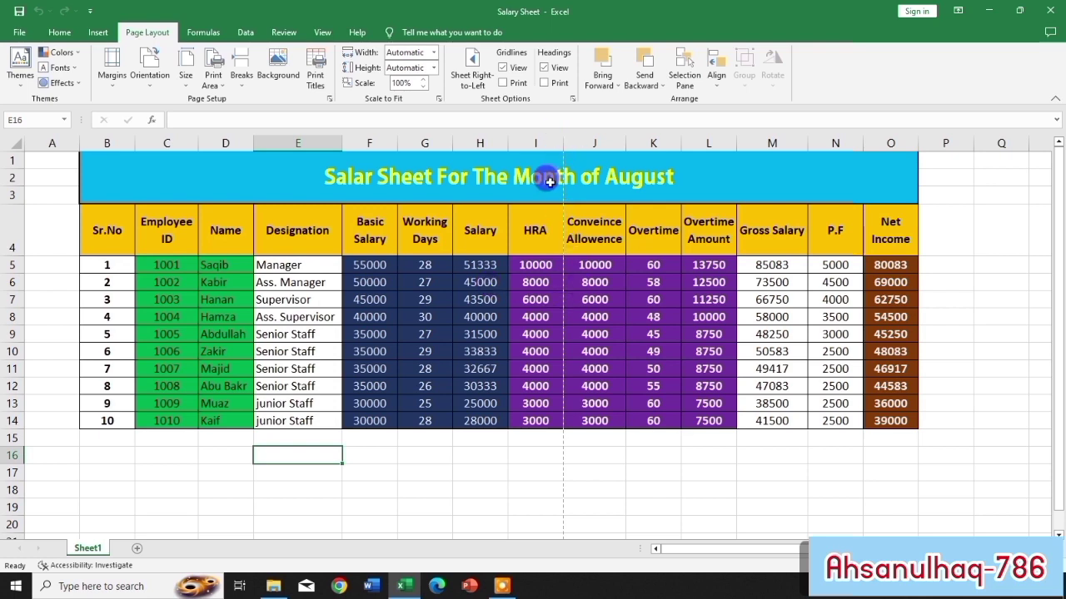
Export only cells B4:I14, from Sr.No to HRA, as a PDF using the Selection option, replacing the existing Salary Sheet file
click(107, 230)
drag(181, 259, 449, 305)
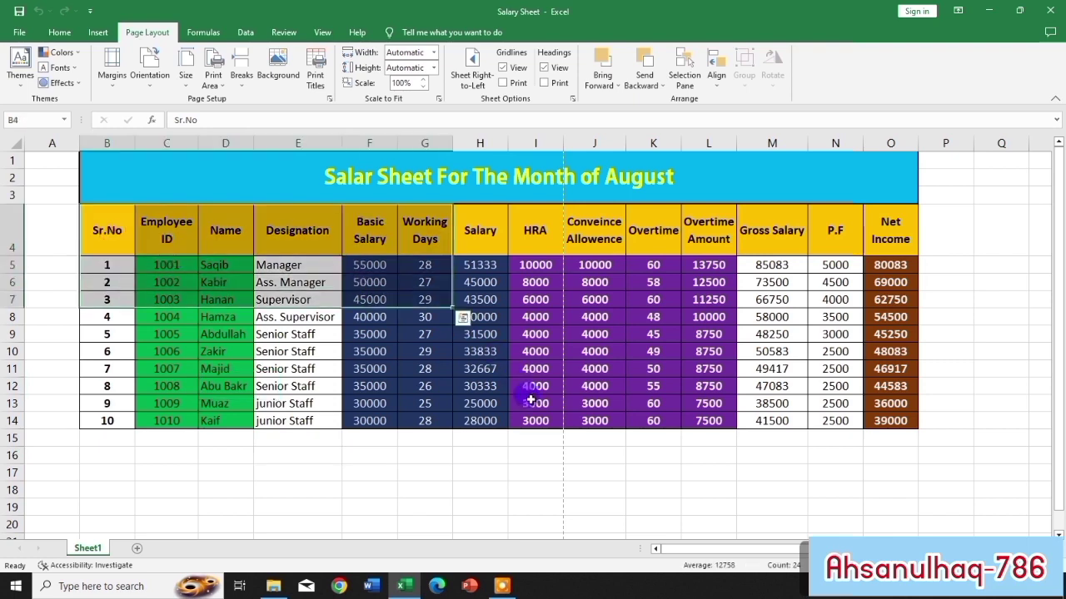
click(270, 349)
drag(118, 228, 538, 423)
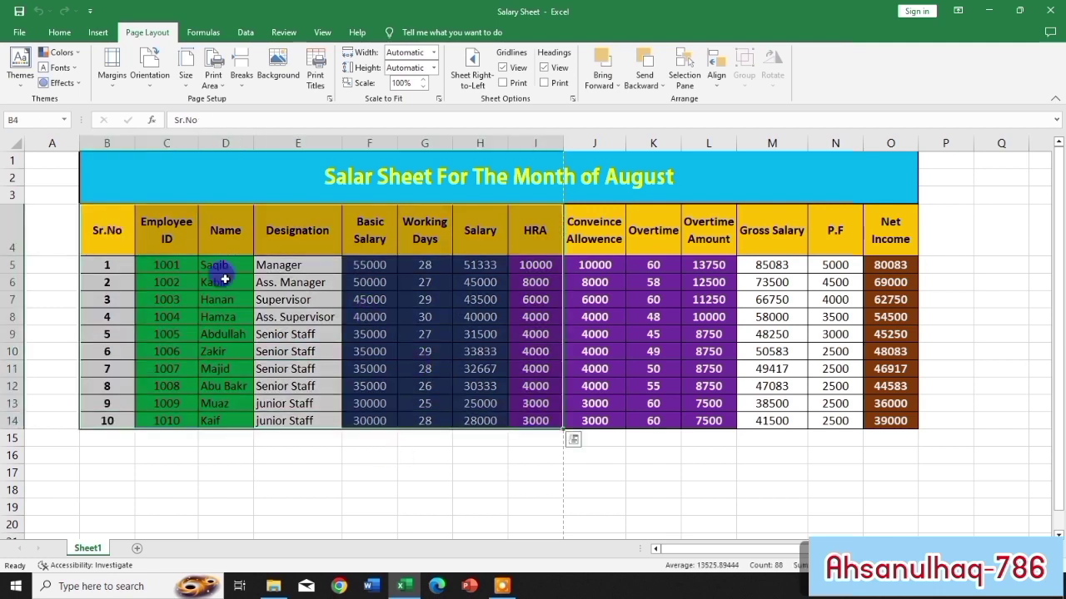
click(18, 35)
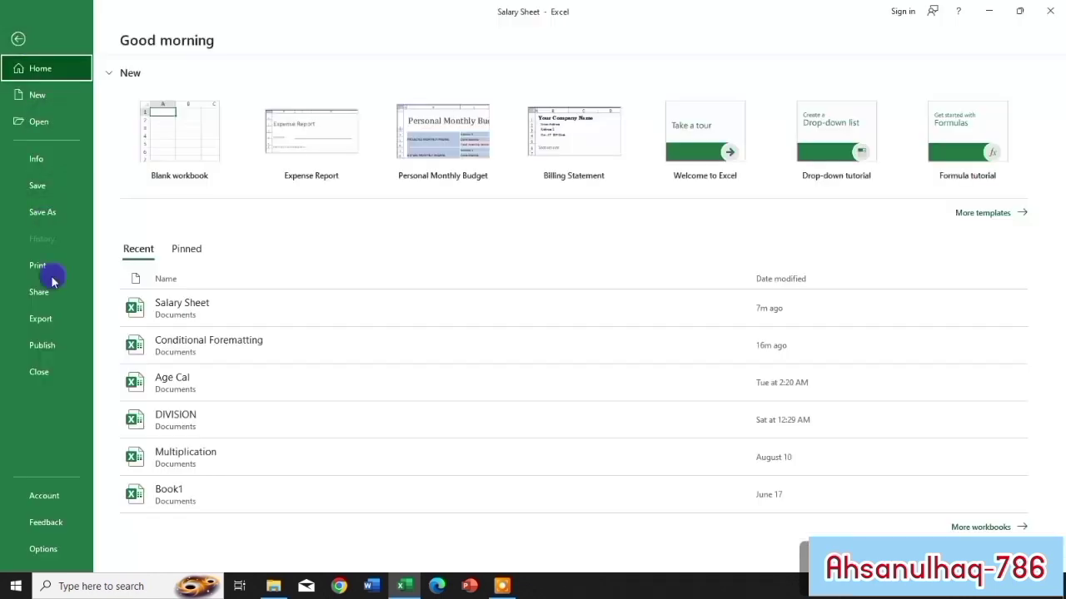
click(52, 319)
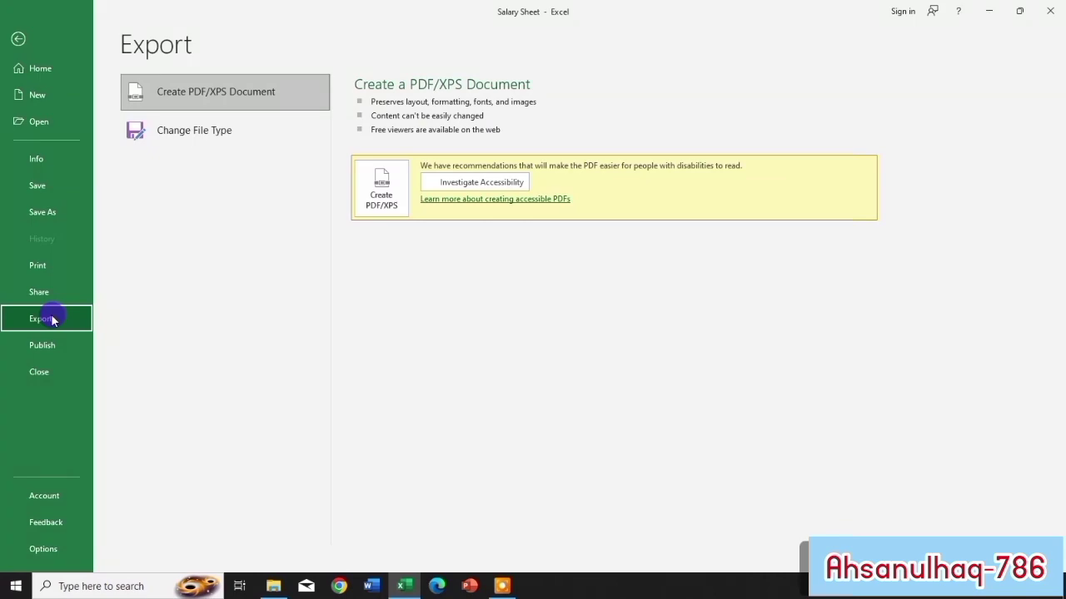
key(Escape)
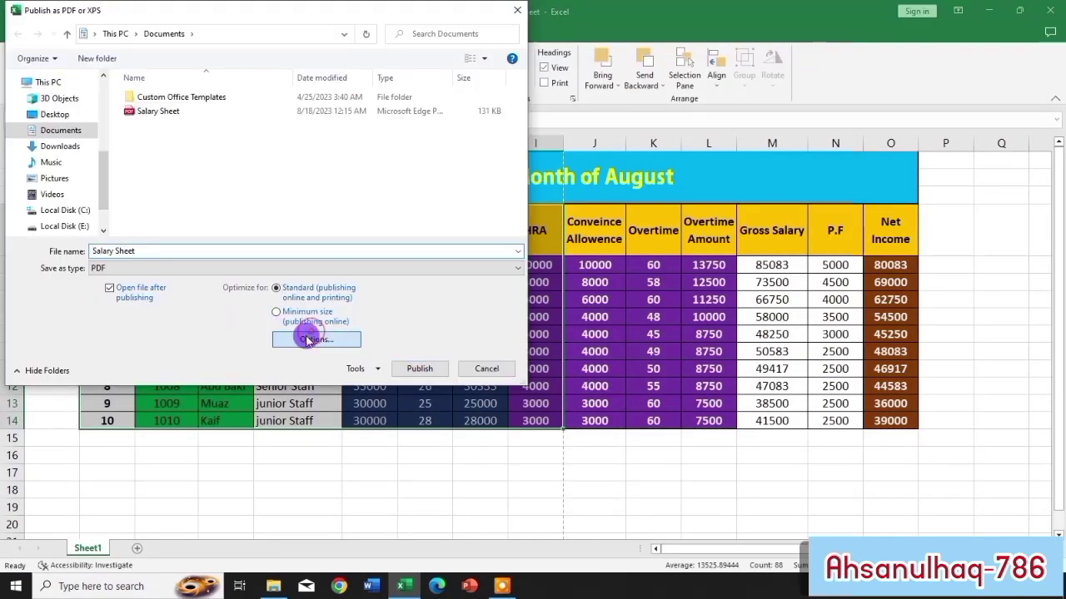
click(308, 339)
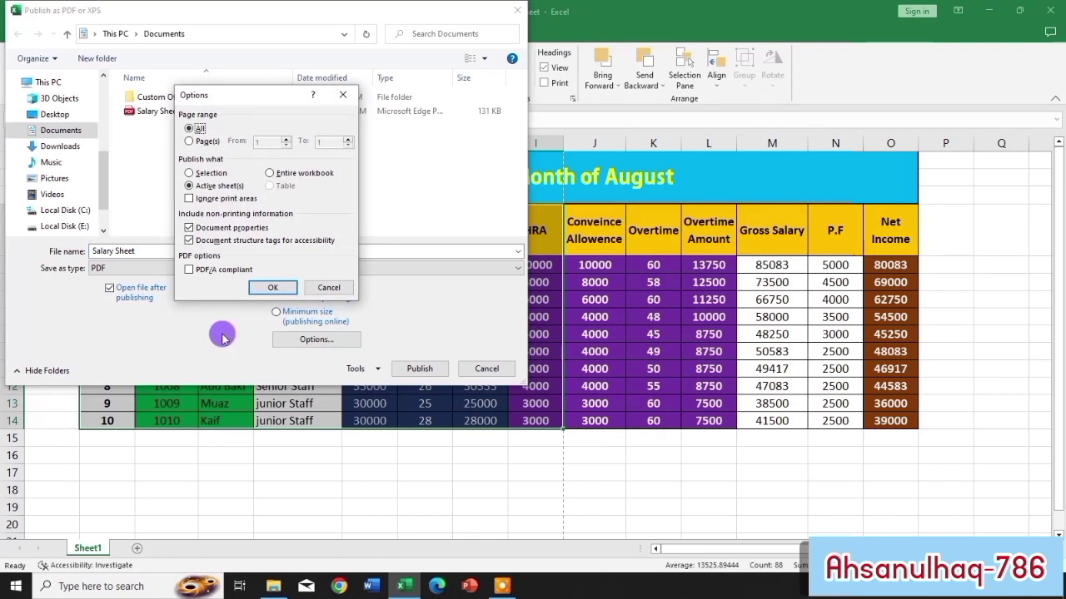
click(190, 174)
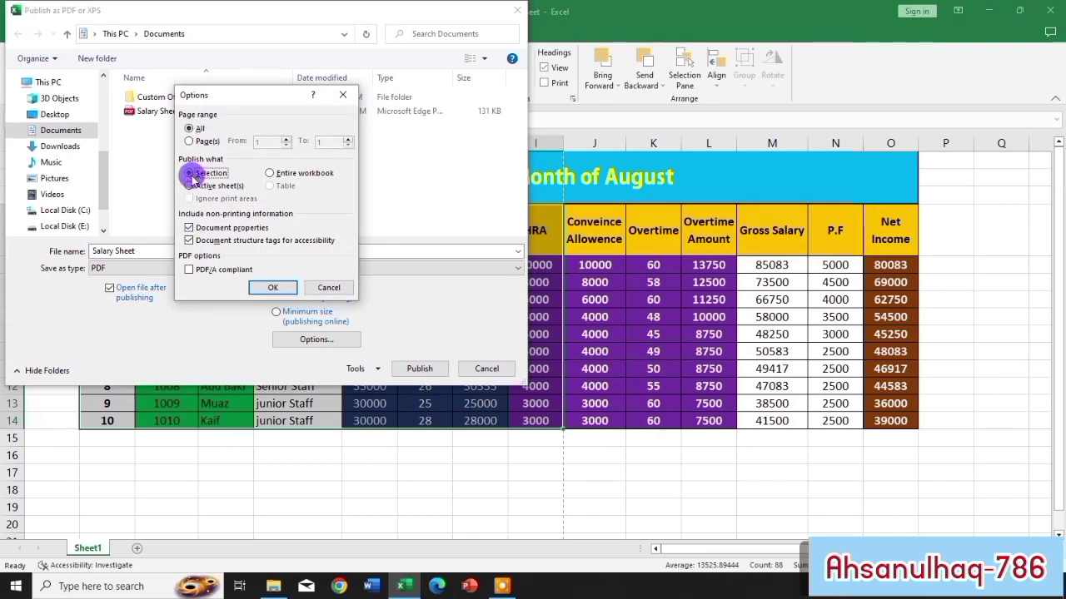
click(268, 287)
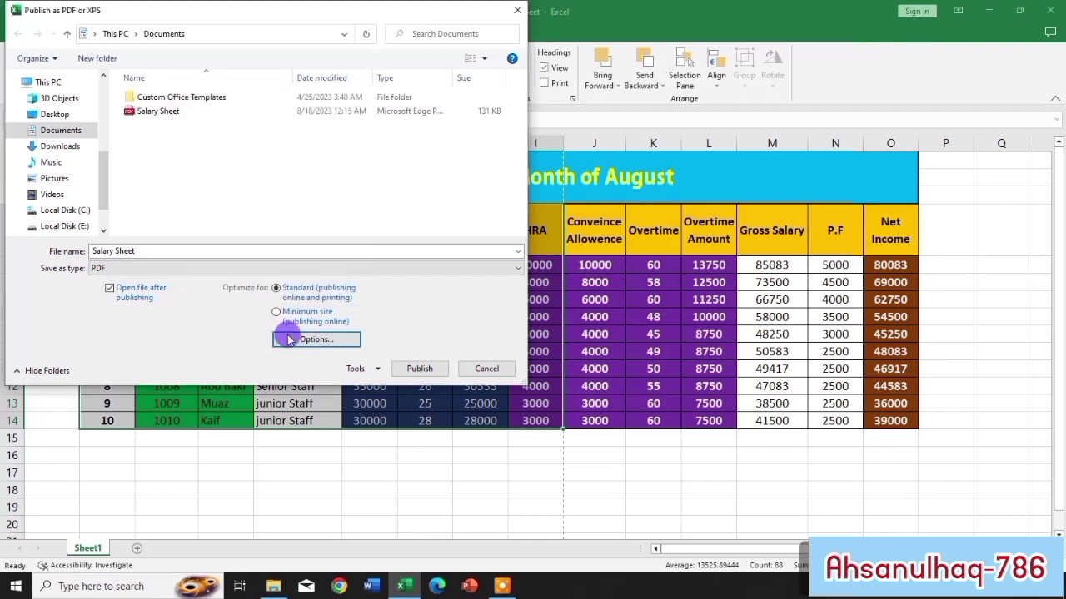
click(411, 368)
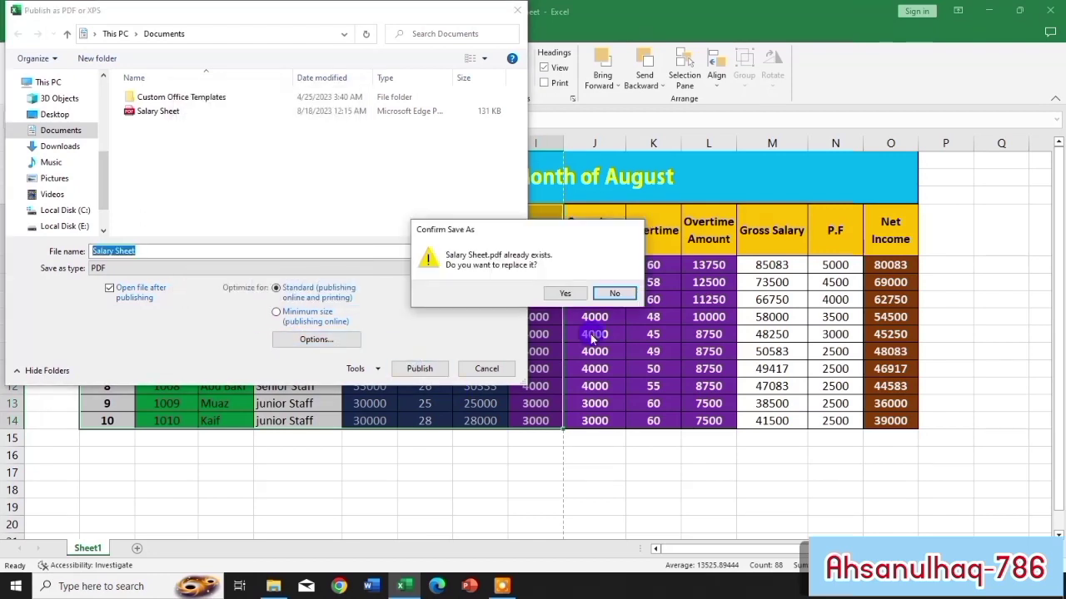
click(570, 295)
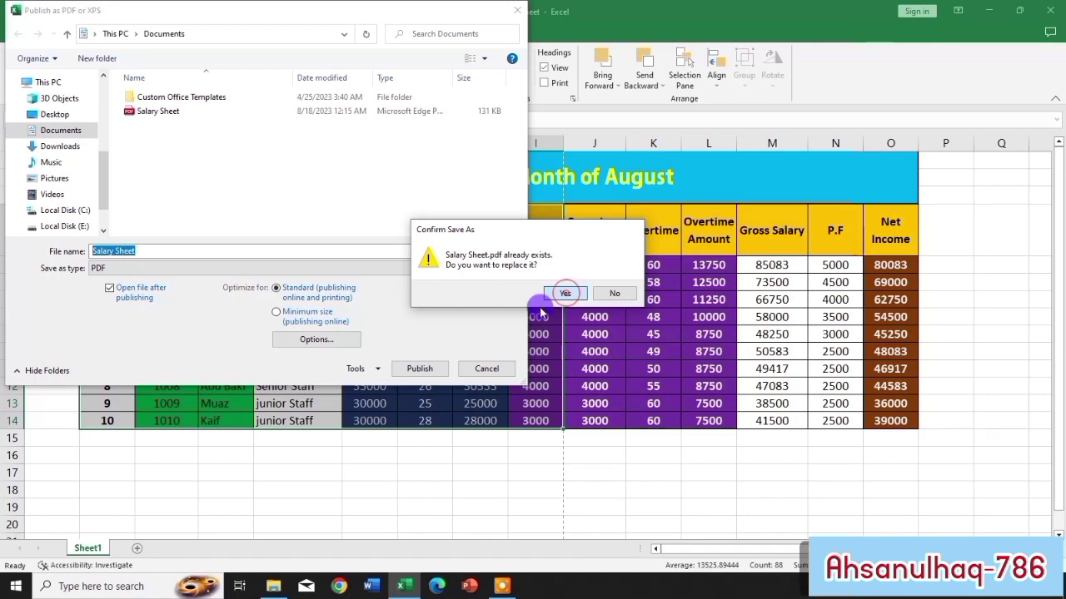